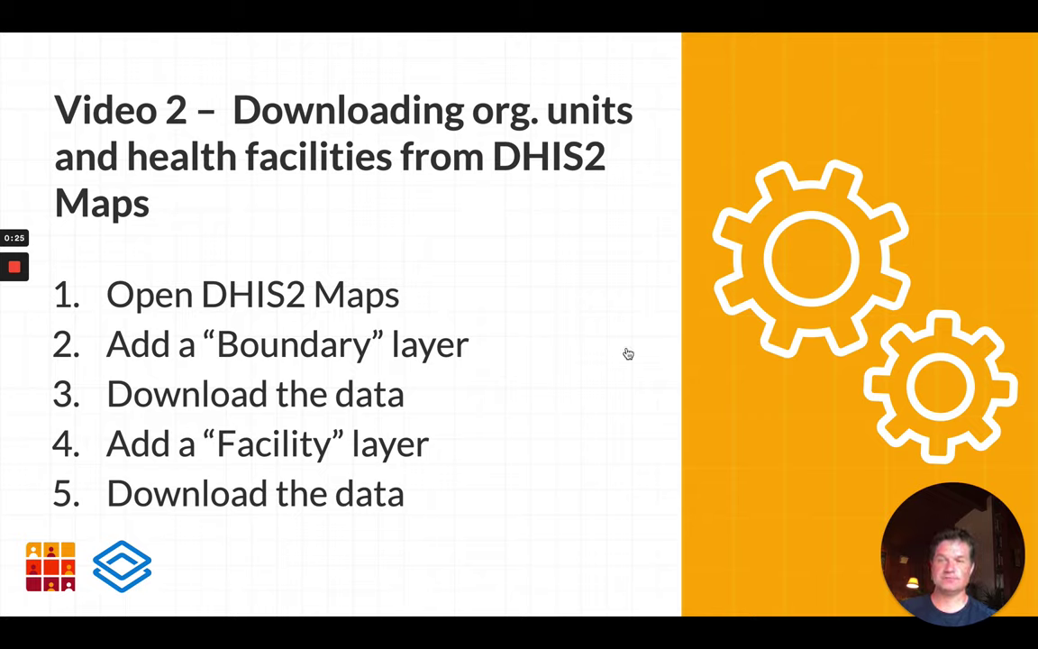
Leave the presentation slideshow to reveal the DHIS2 Antenatal Care dashboard in Chrome.
key(super+Tab)
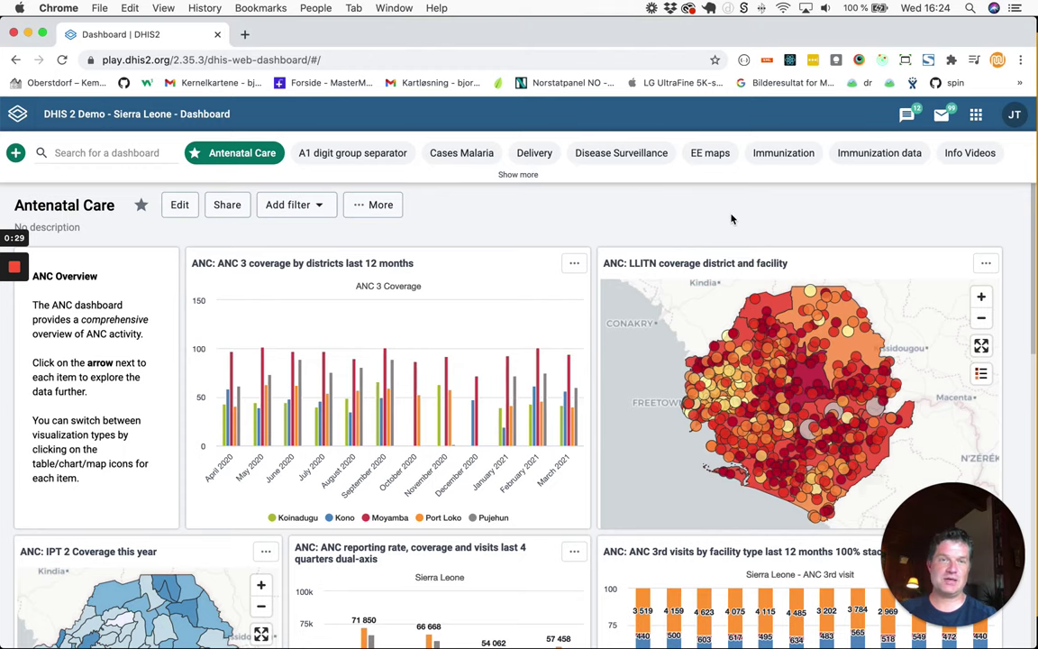
Open the Maps app and add a Boundaries layer of Chiefdom-level outlines limited to Kenema.
click(975, 118)
click(790, 217)
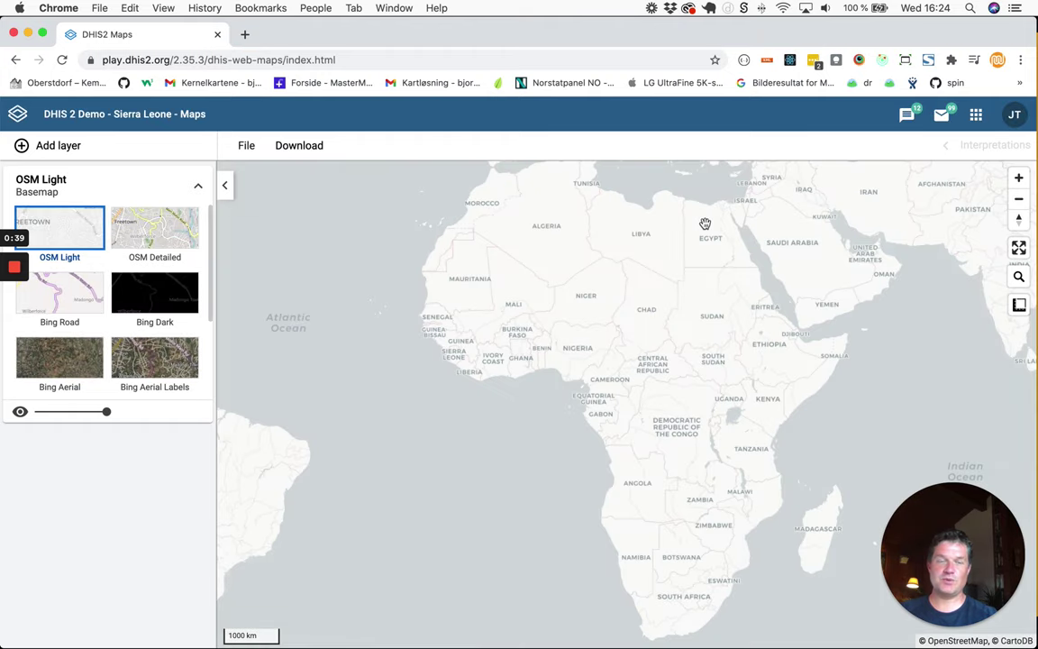
click(74, 151)
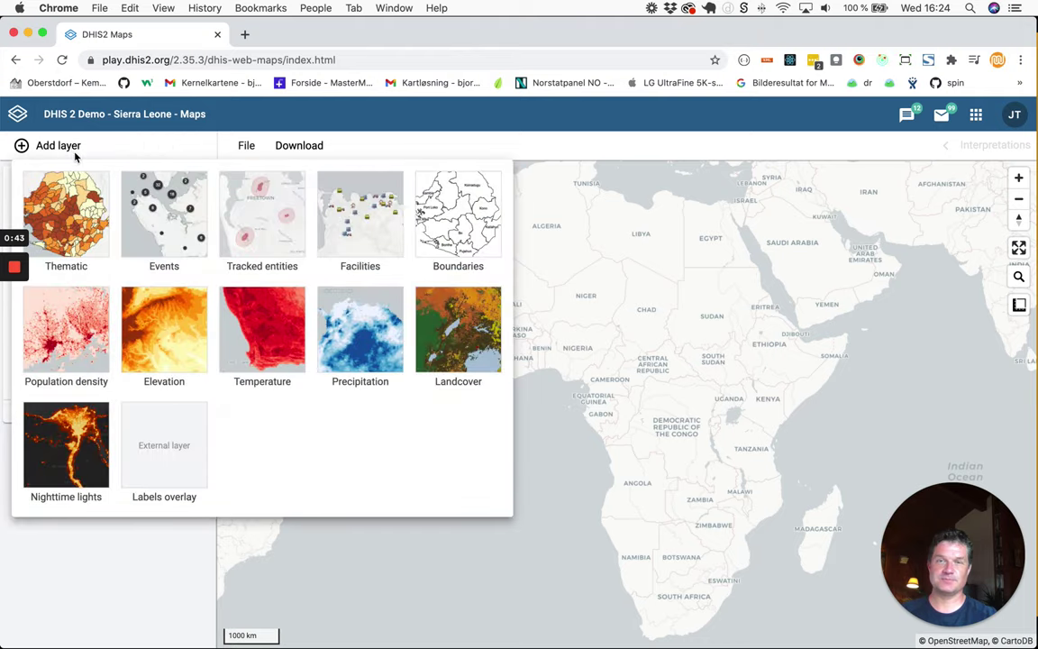
click(466, 236)
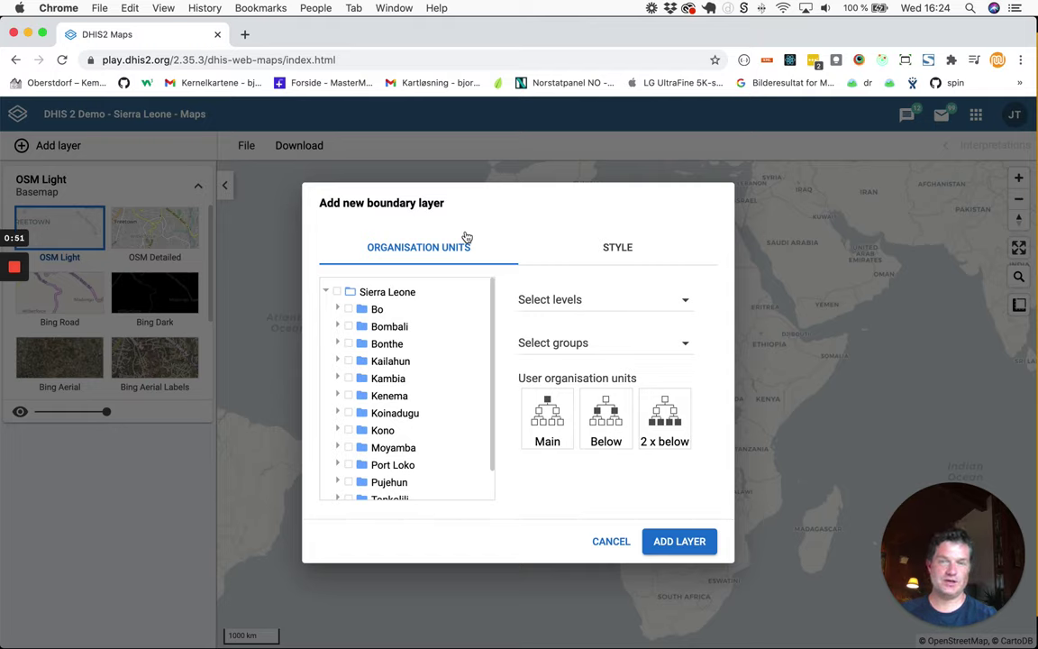
click(539, 301)
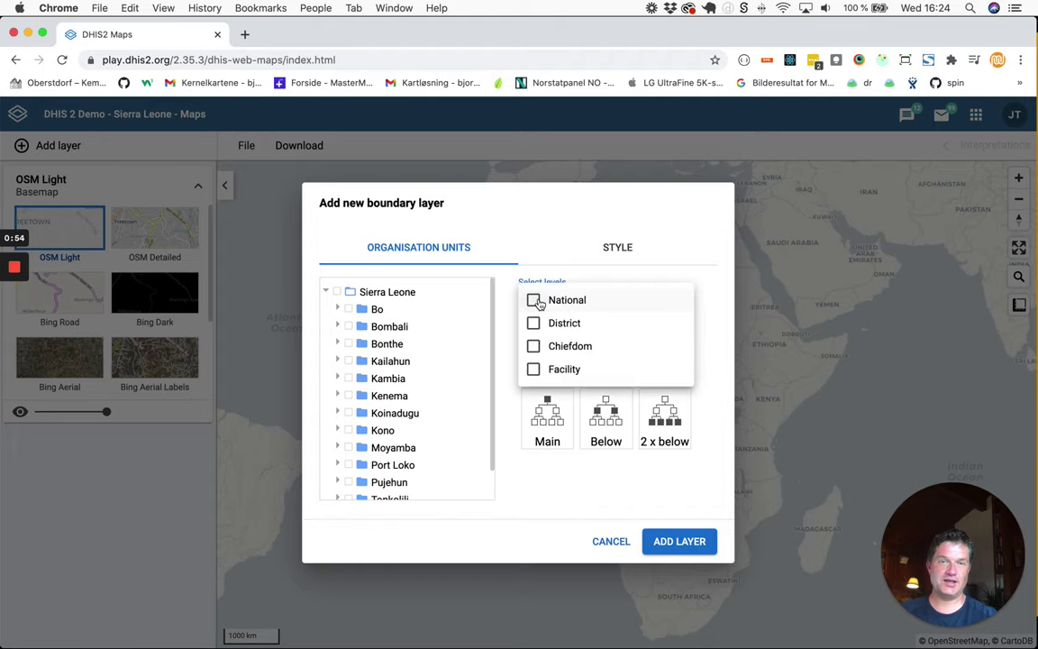
click(560, 353)
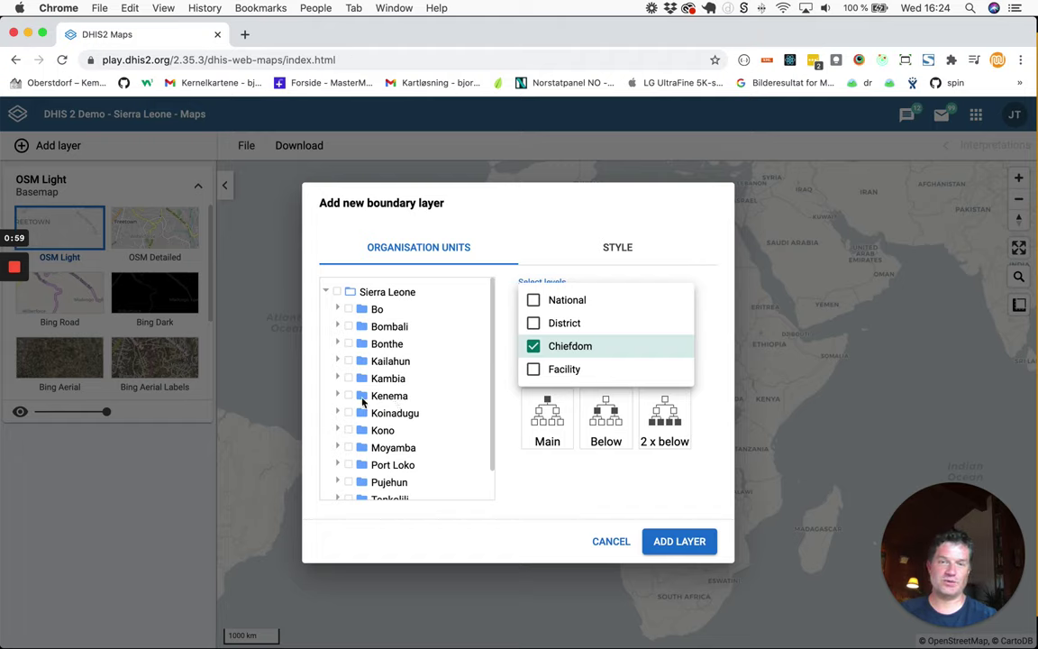
click(350, 398)
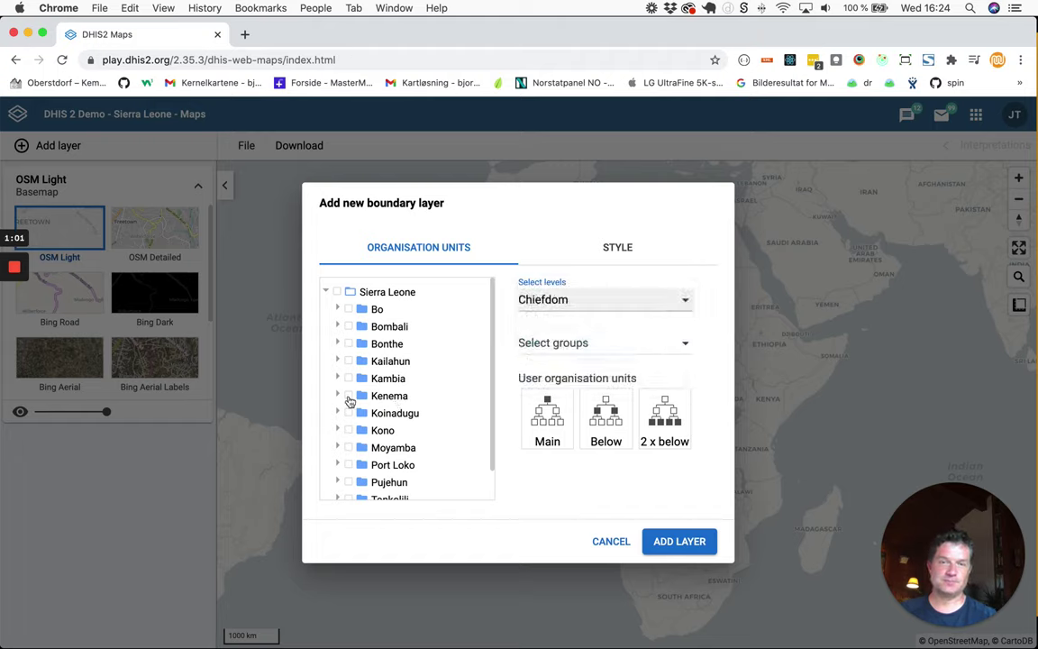
click(350, 397)
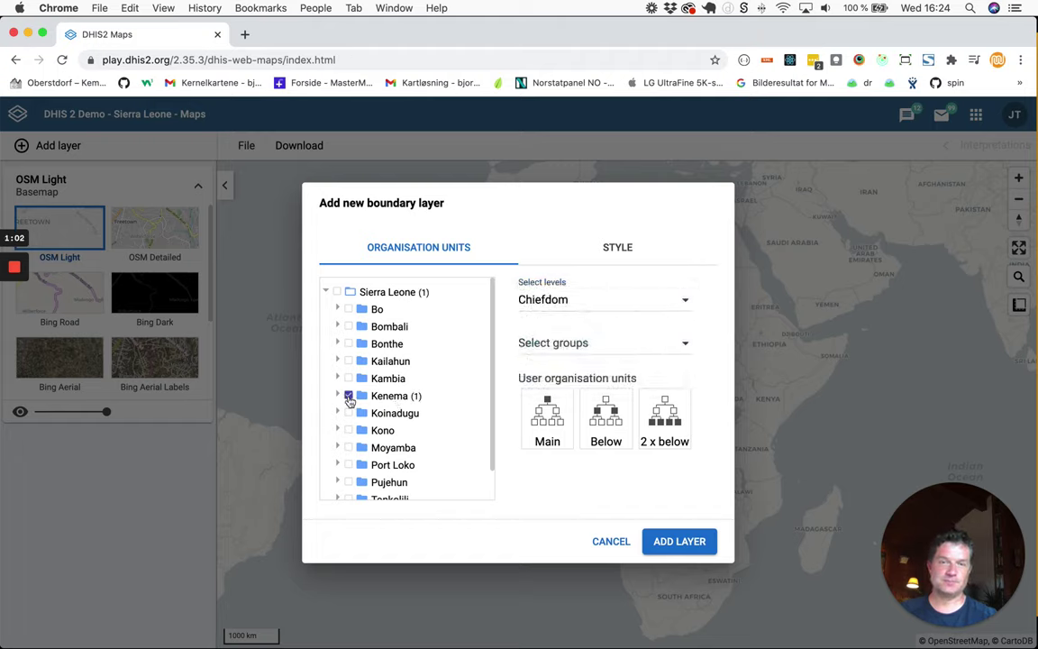
click(672, 543)
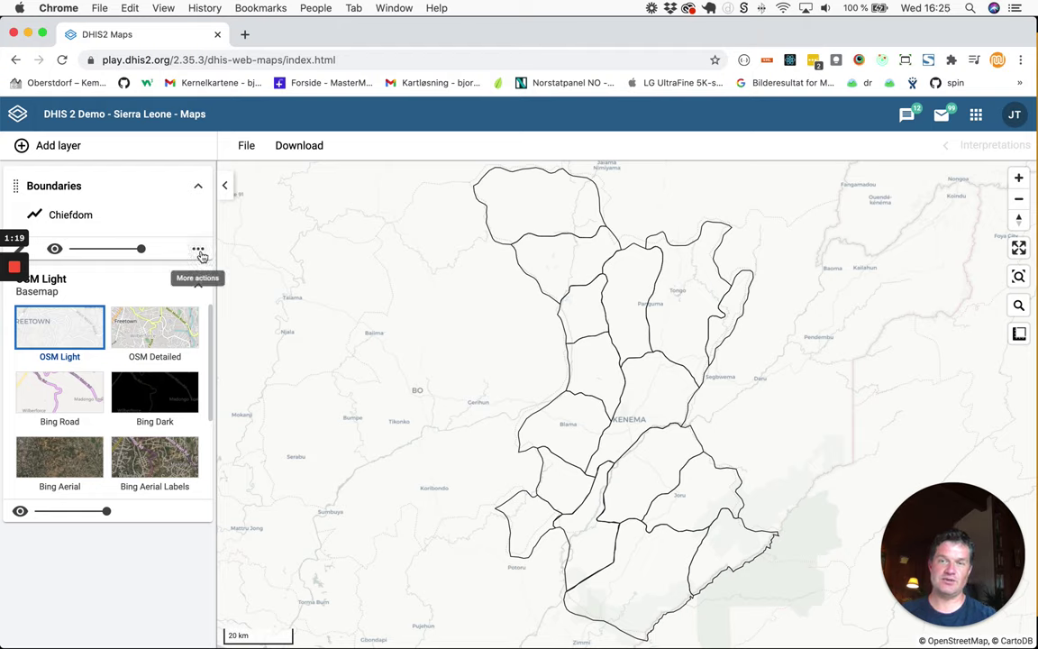
Download the Boundaries layer data as Boundaries.geojson and bring up the Downloads folder.
click(200, 253)
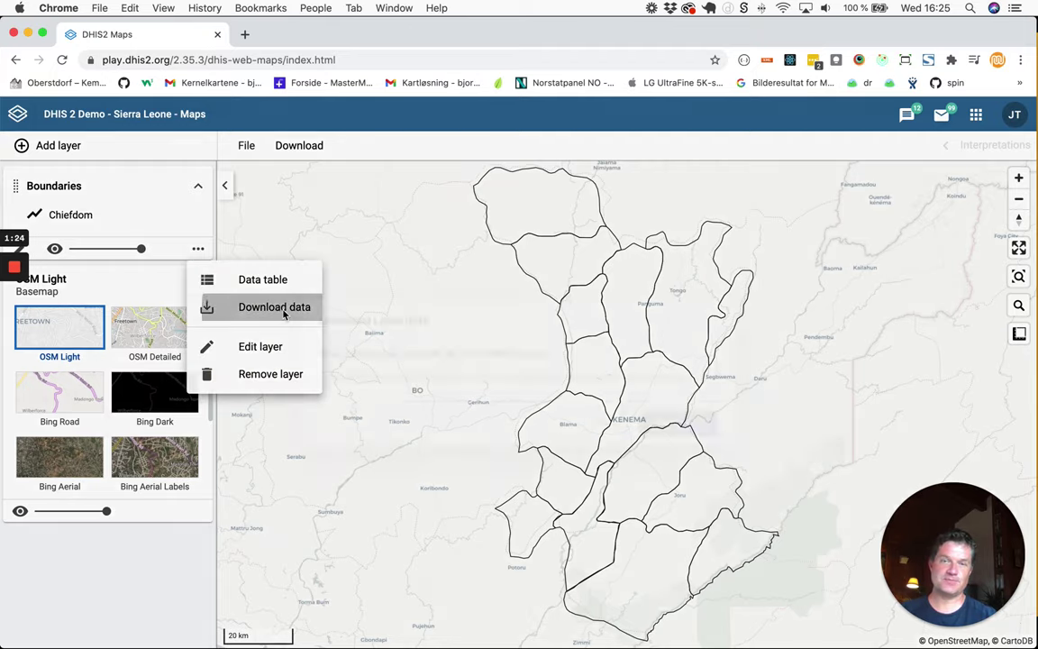
click(284, 311)
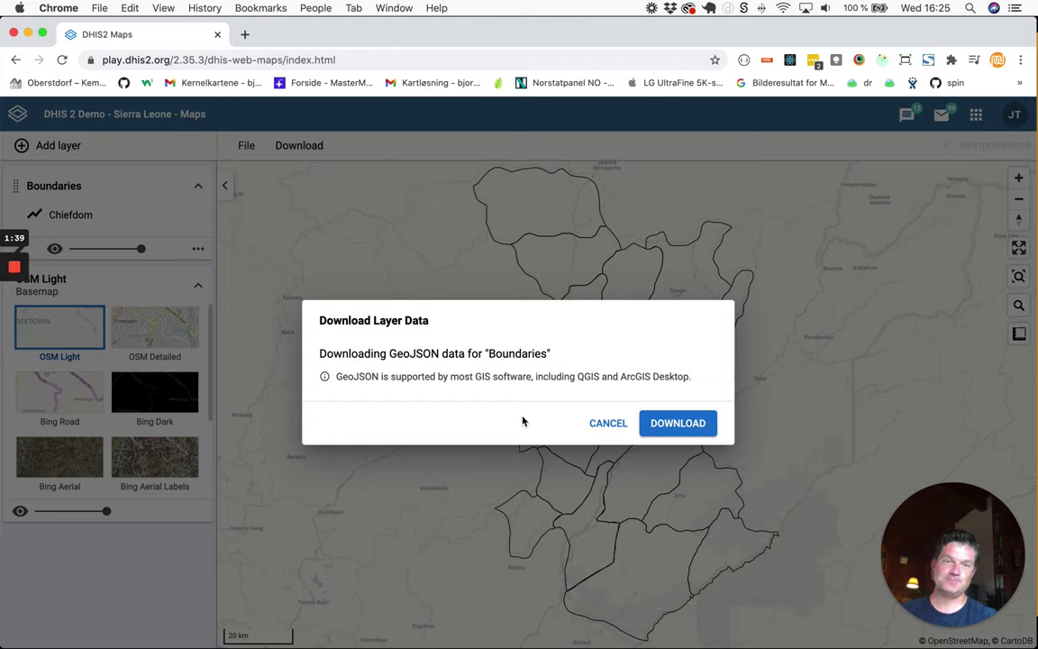
click(677, 423)
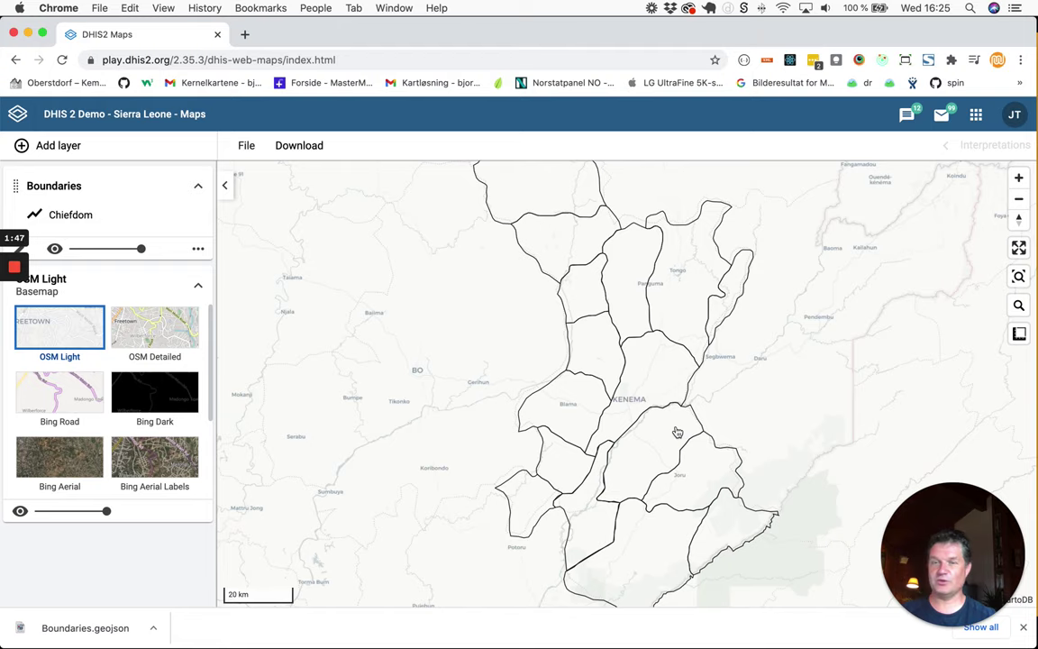
key(super+alt+space)
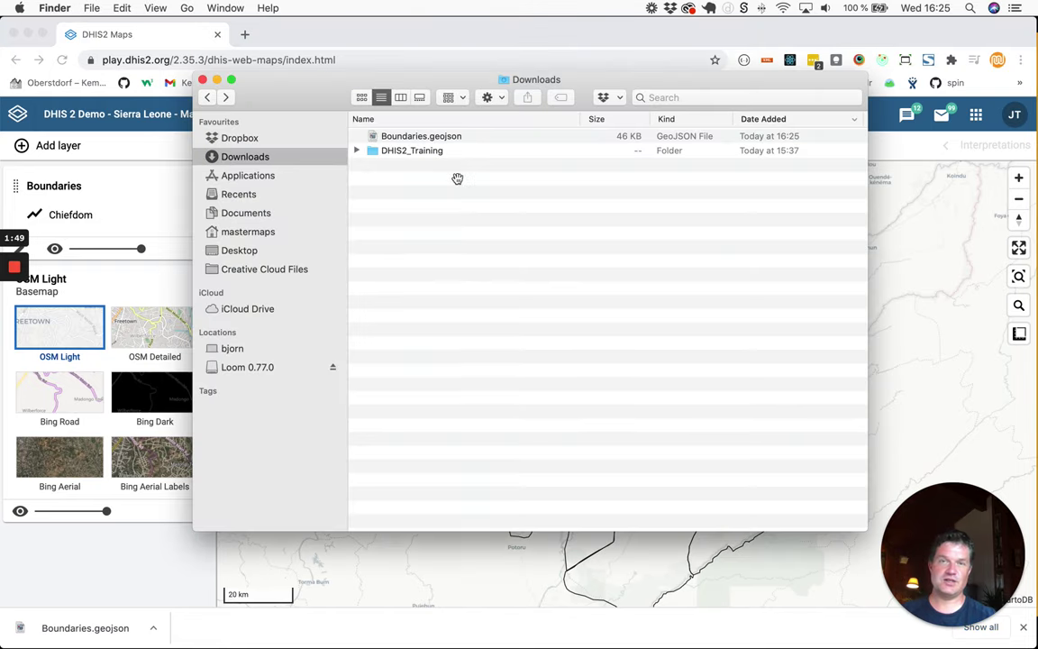
Rename Boundaries.geojson to kenema-chiefdoms.geojson and move it into the DHIS2_Training folder.
click(393, 138)
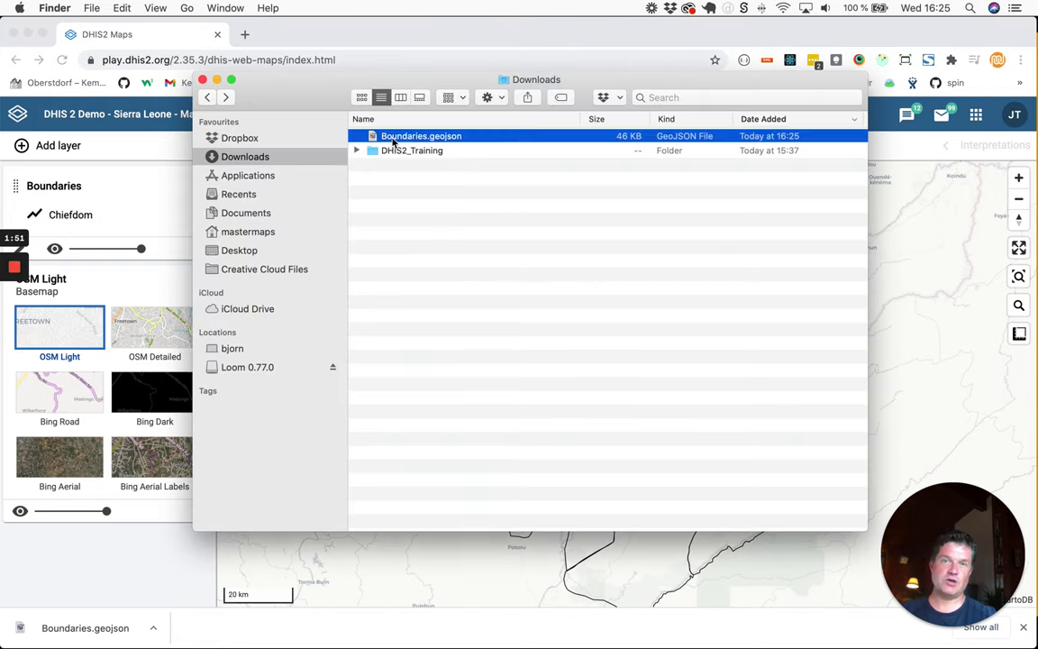
click(393, 138)
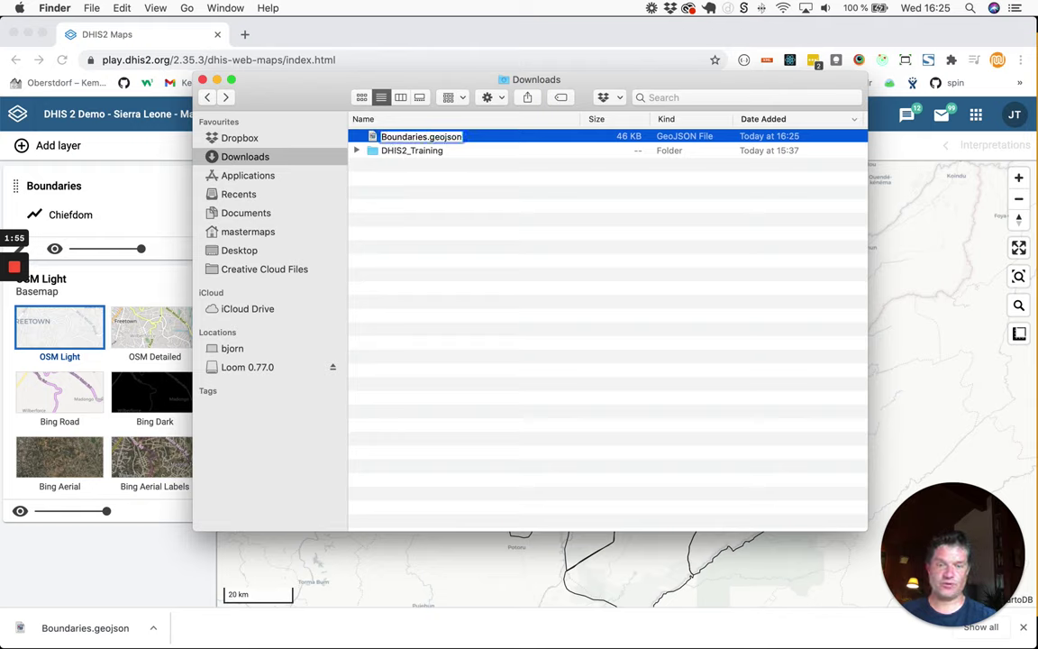
text(kenem)
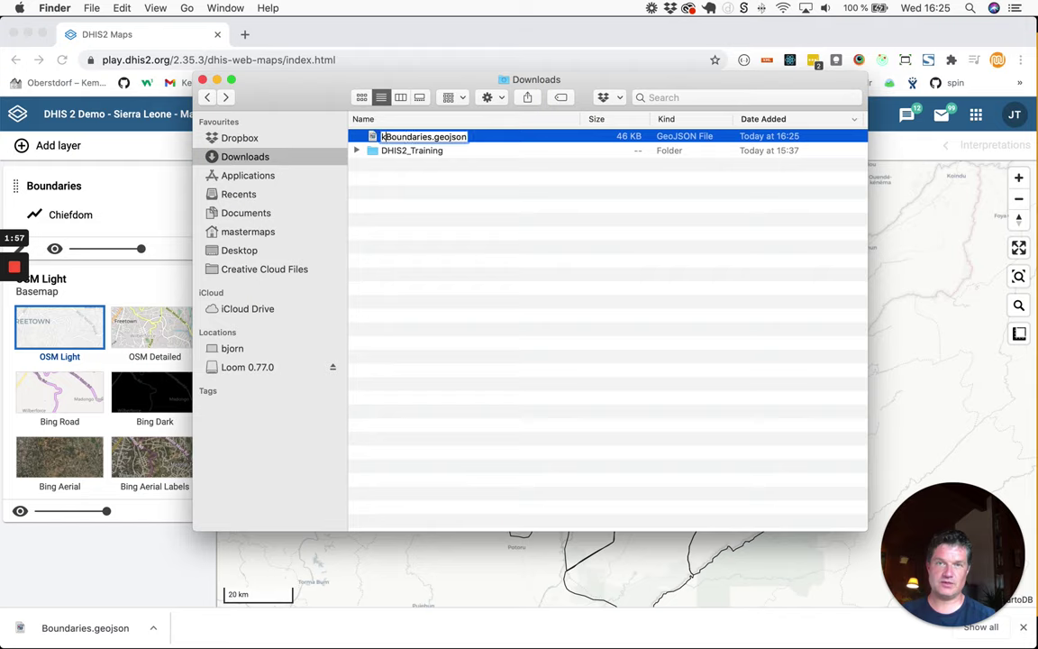
text(a-)
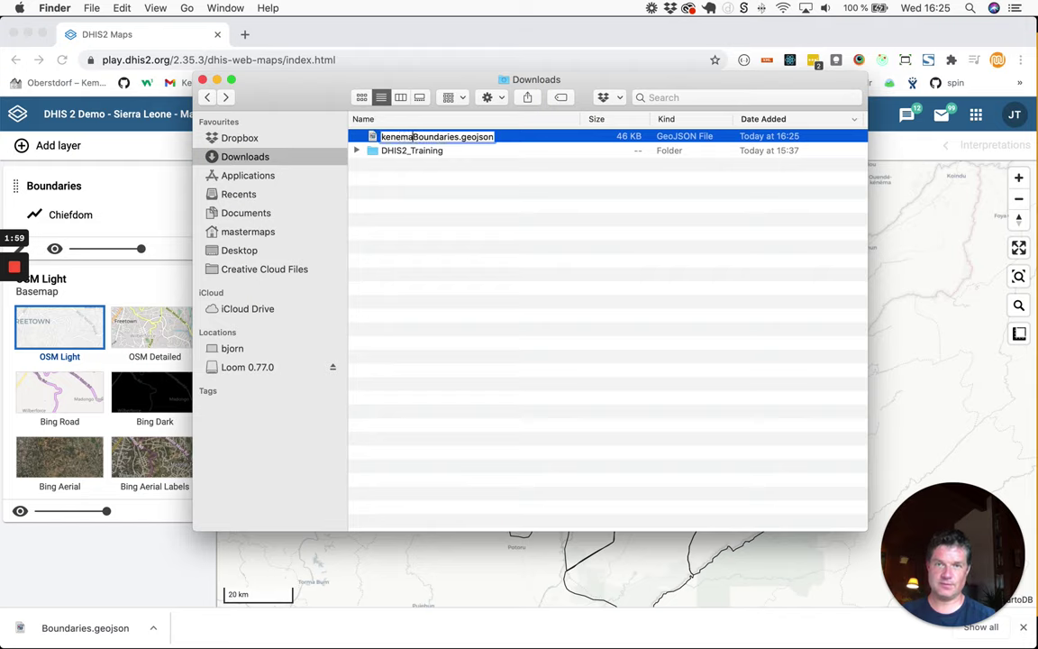
key(Delete)
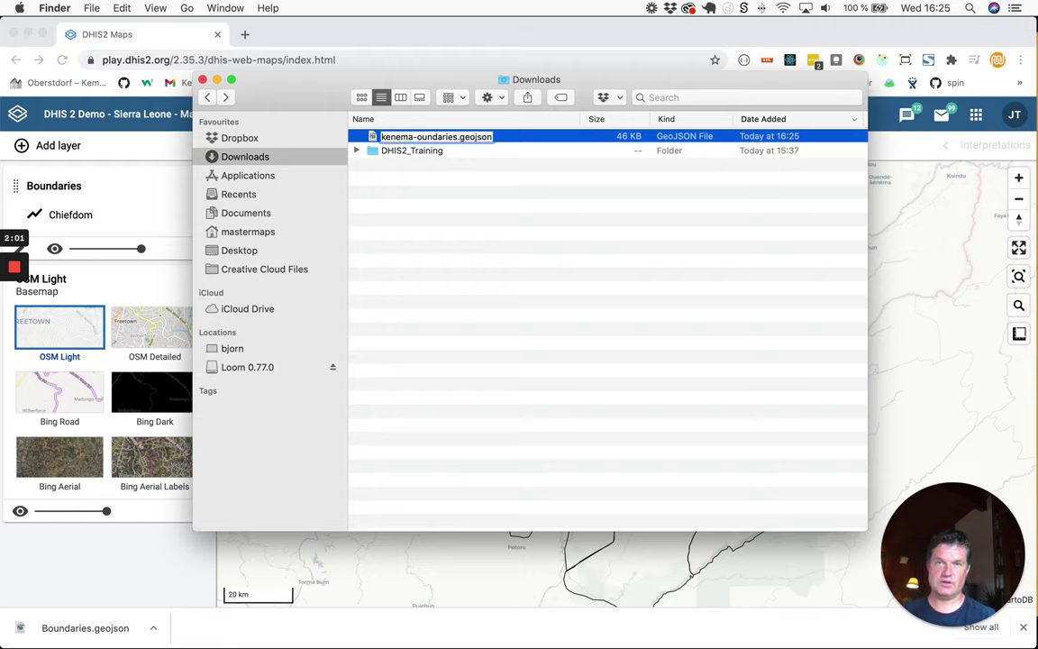
text(b)
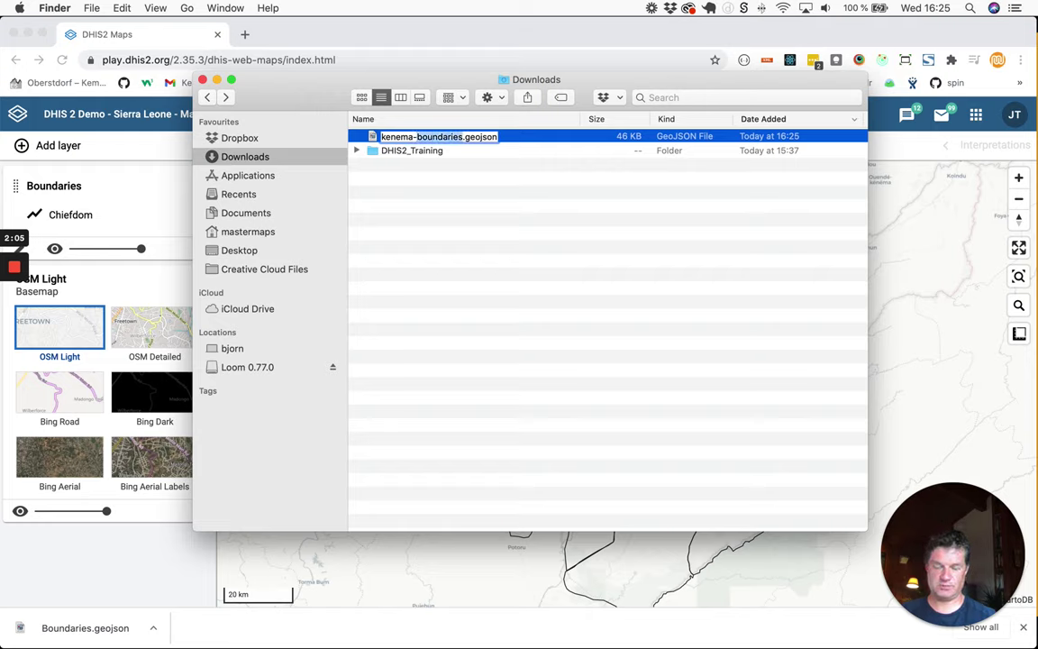
key(BackSpace)
key(Delete)
key(Delete)
key(Delete)
key(Delete)
key(Delete)
key(Delete)
key(Delete)
key(Delete)
key(Delete)
text(chiefdoms)
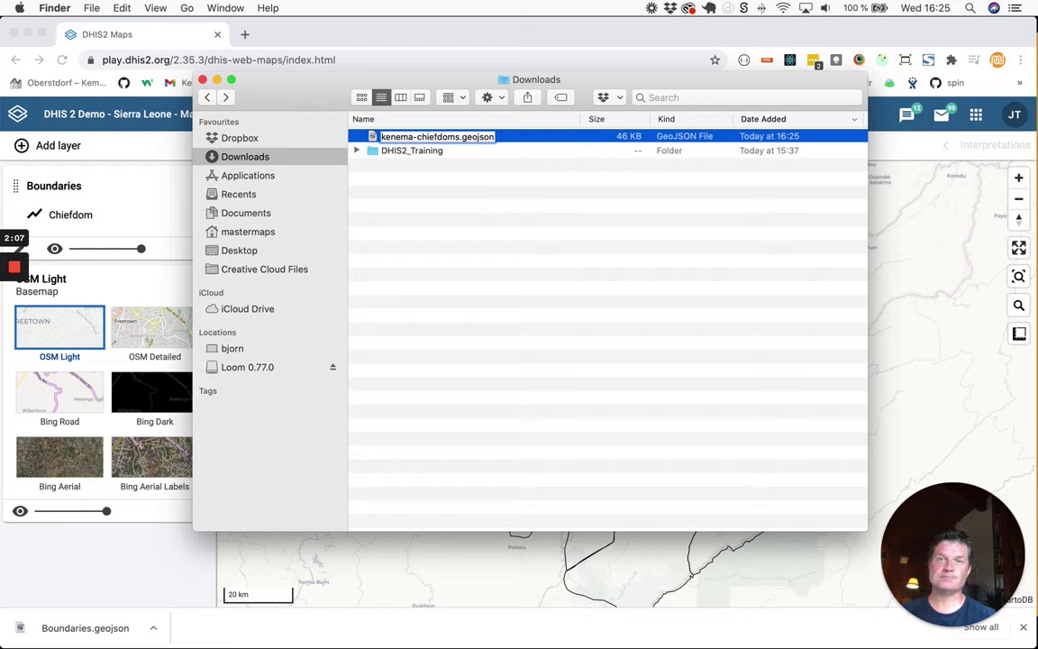
key(Return)
click(442, 169)
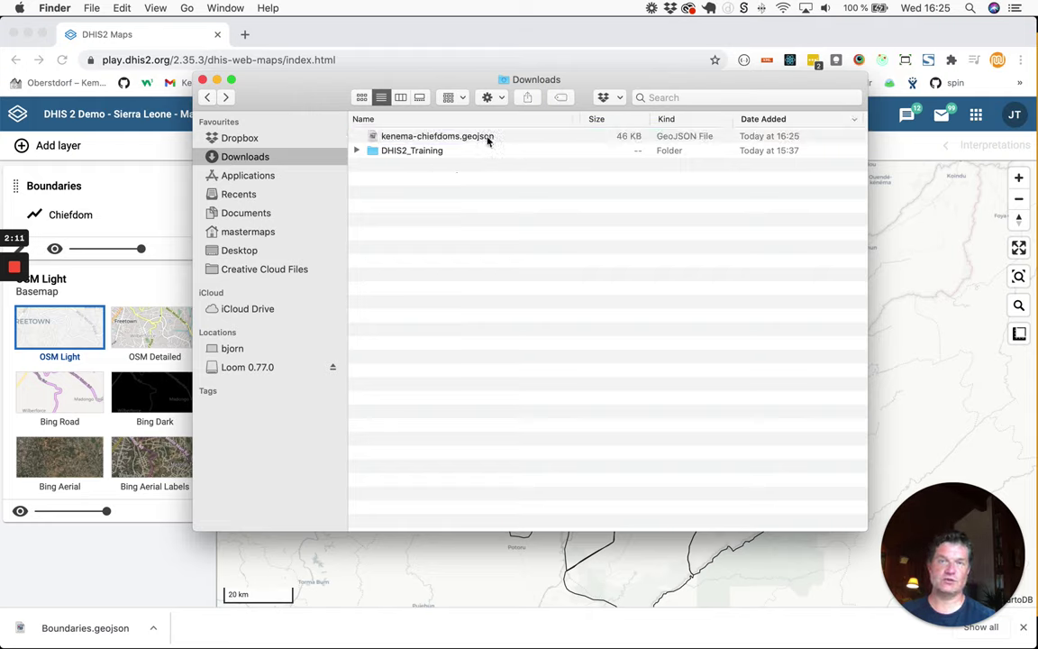
drag(487, 139, 499, 155)
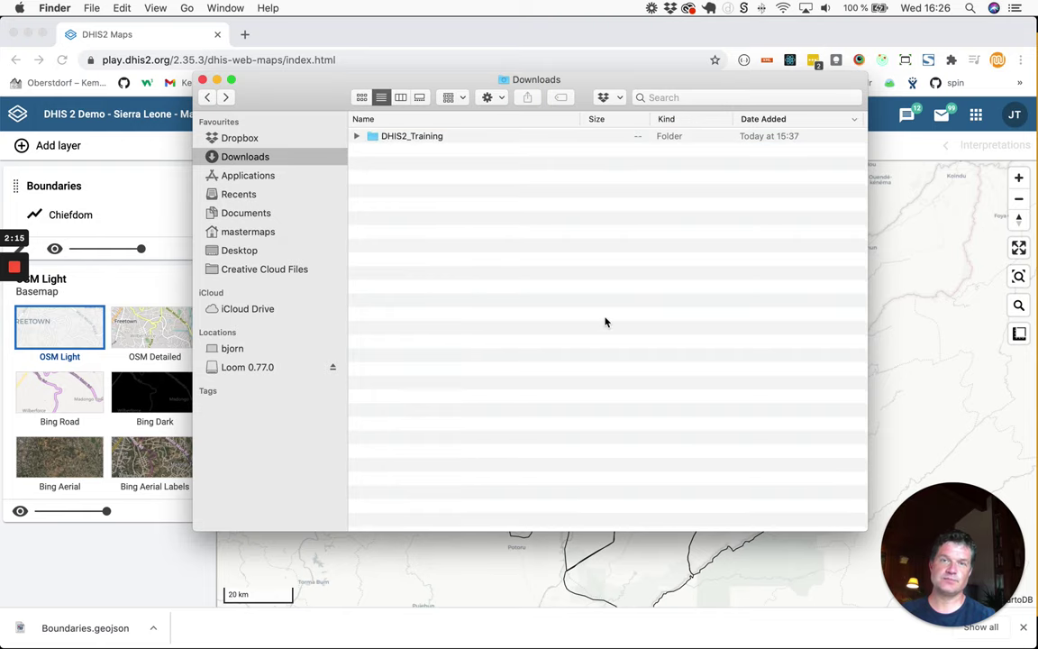
Return to DHIS2 Maps, start a new blank map and begin a Facilities layer.
click(917, 337)
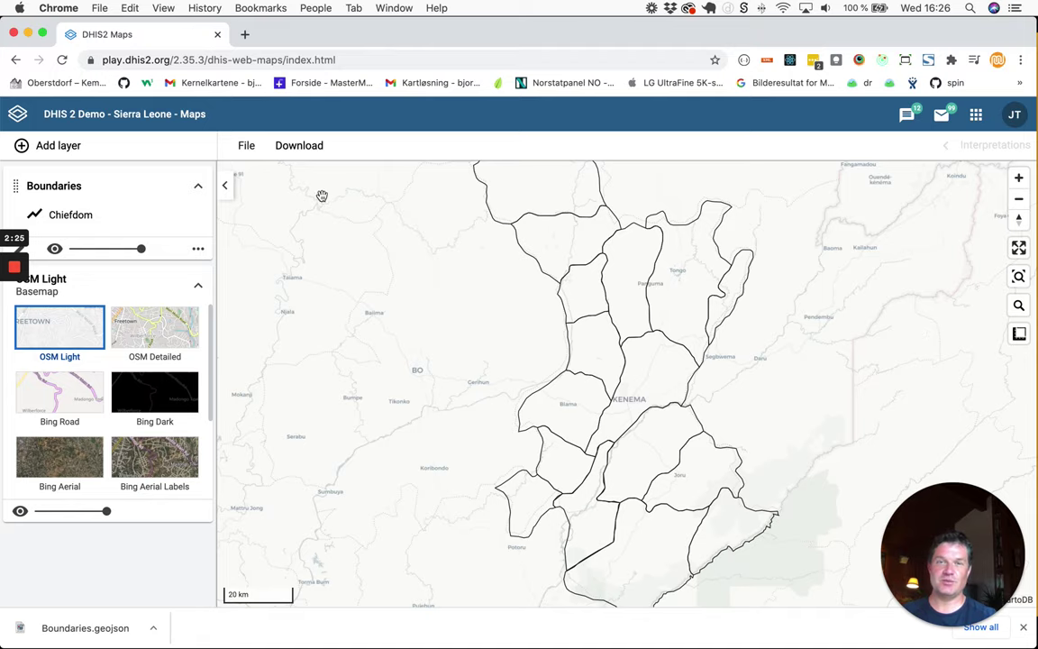
click(248, 148)
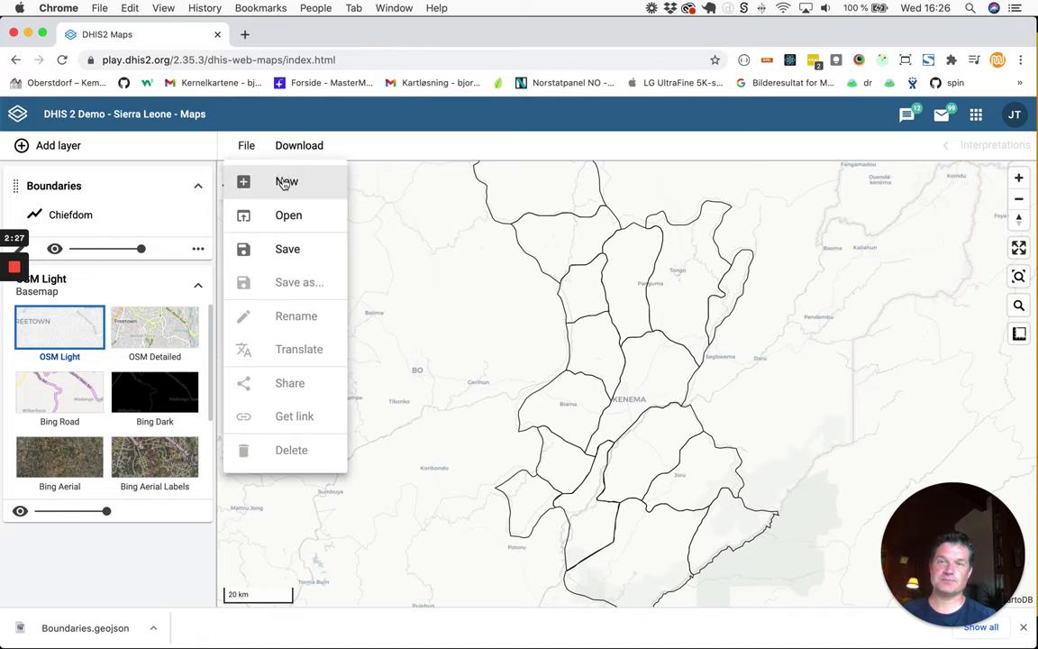
click(282, 178)
click(67, 147)
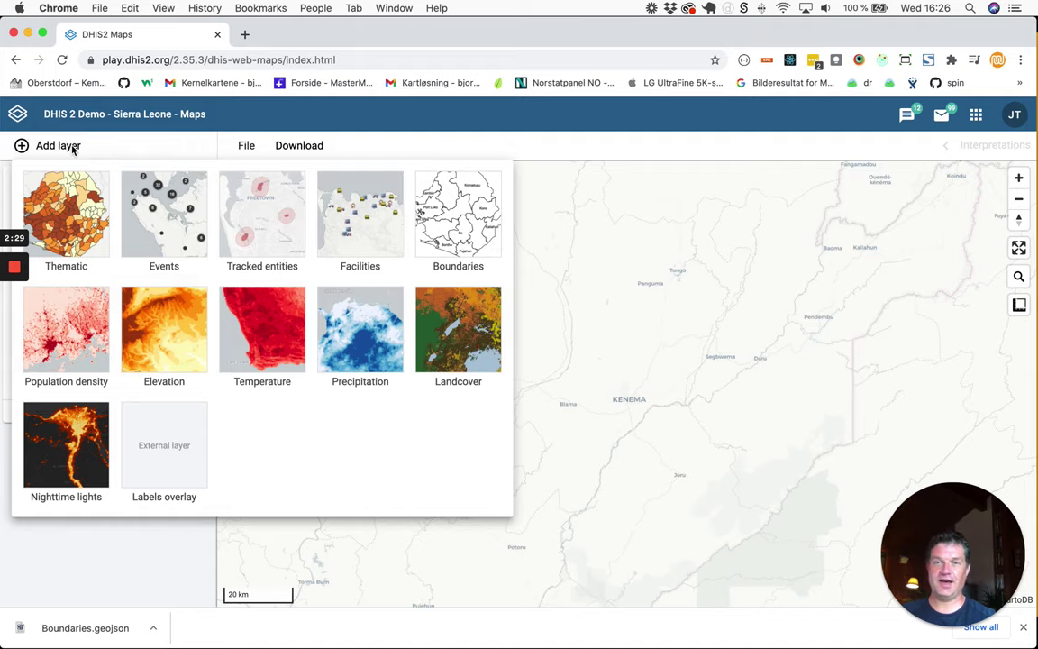
click(375, 243)
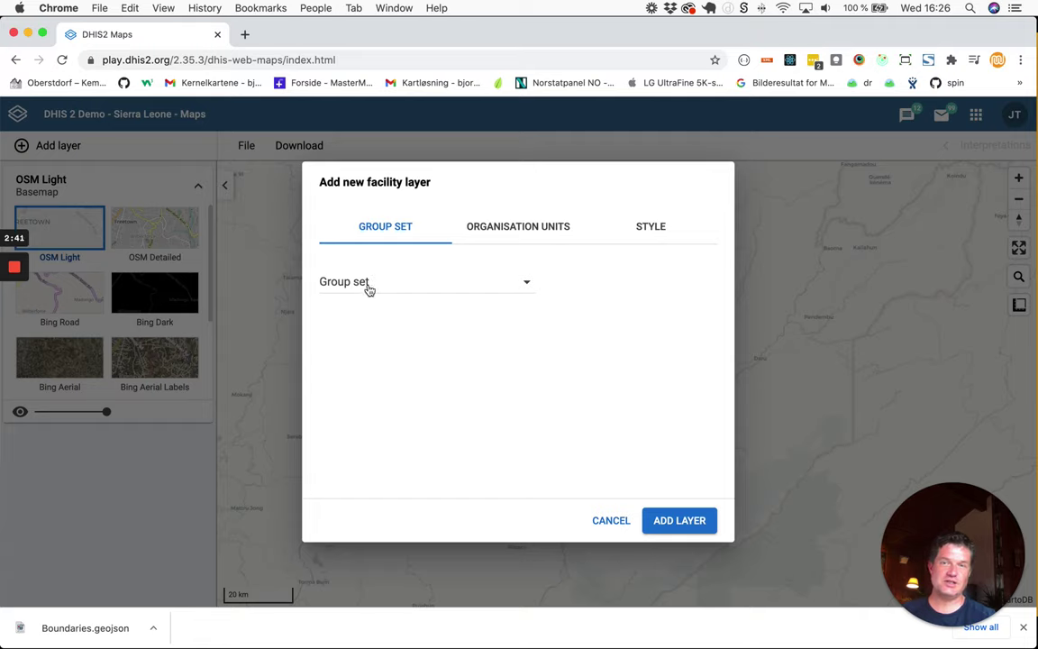
Group facilities by Facility Type at the Facility level for Kenema > Dama, and add the layer.
click(366, 286)
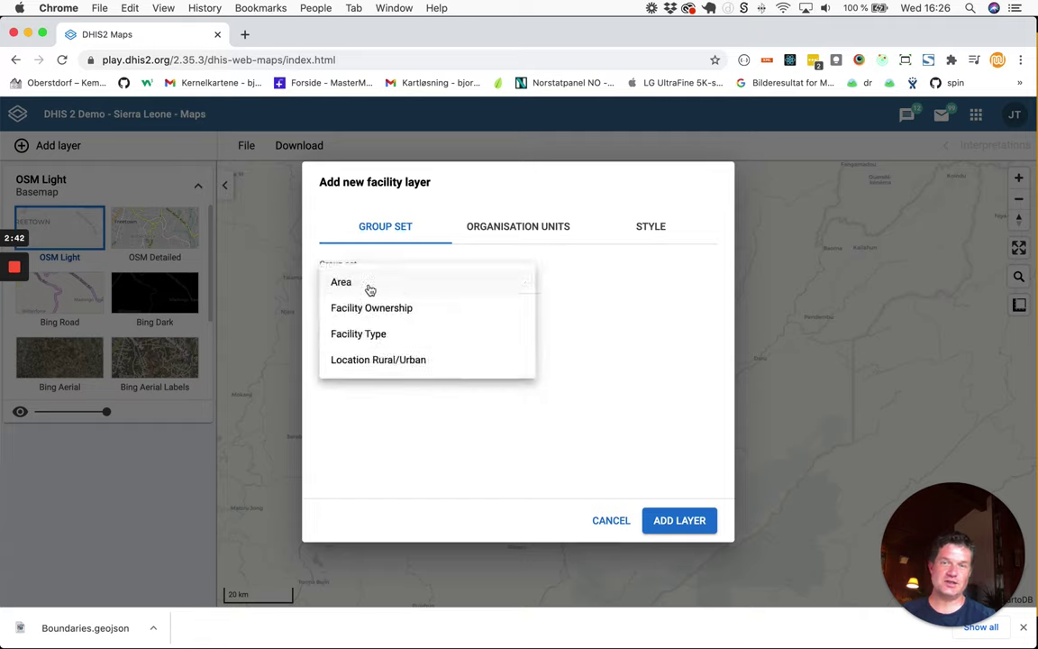
click(376, 335)
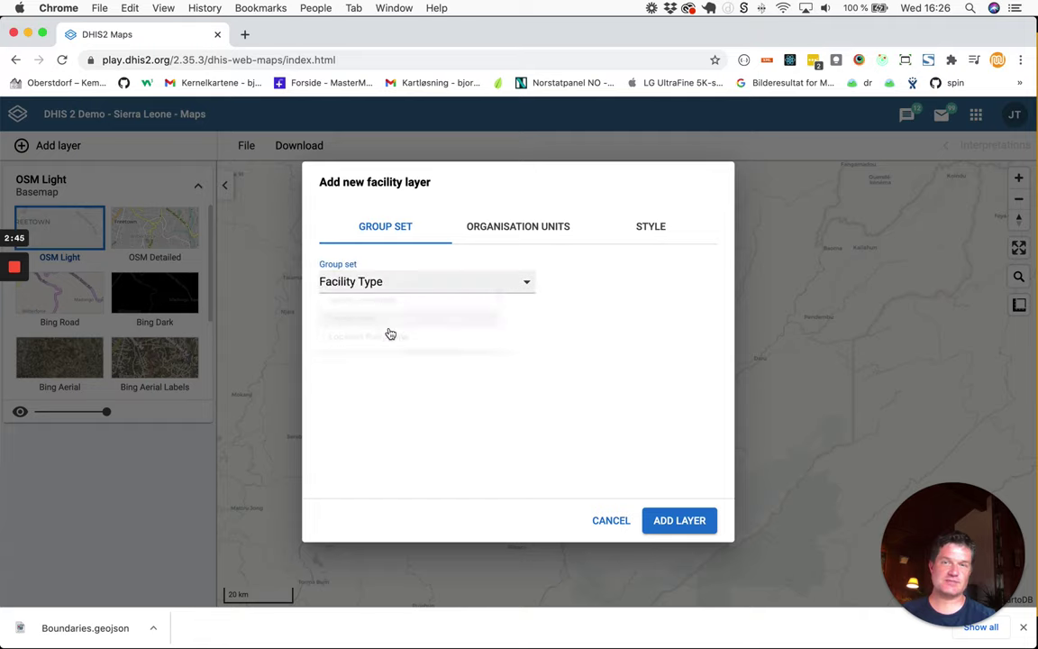
click(510, 236)
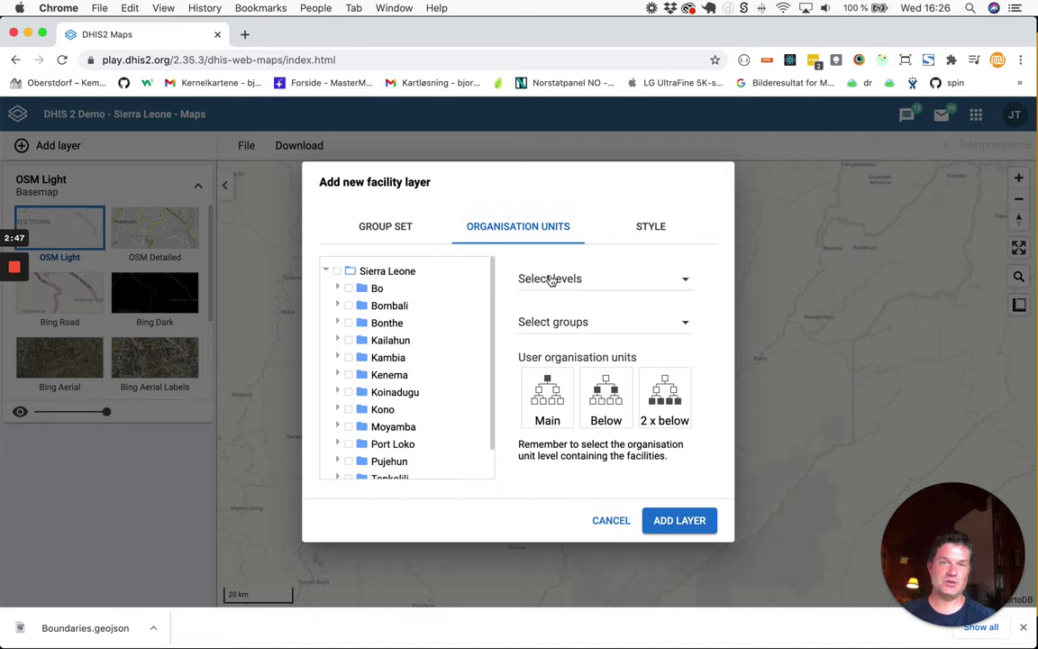
click(523, 279)
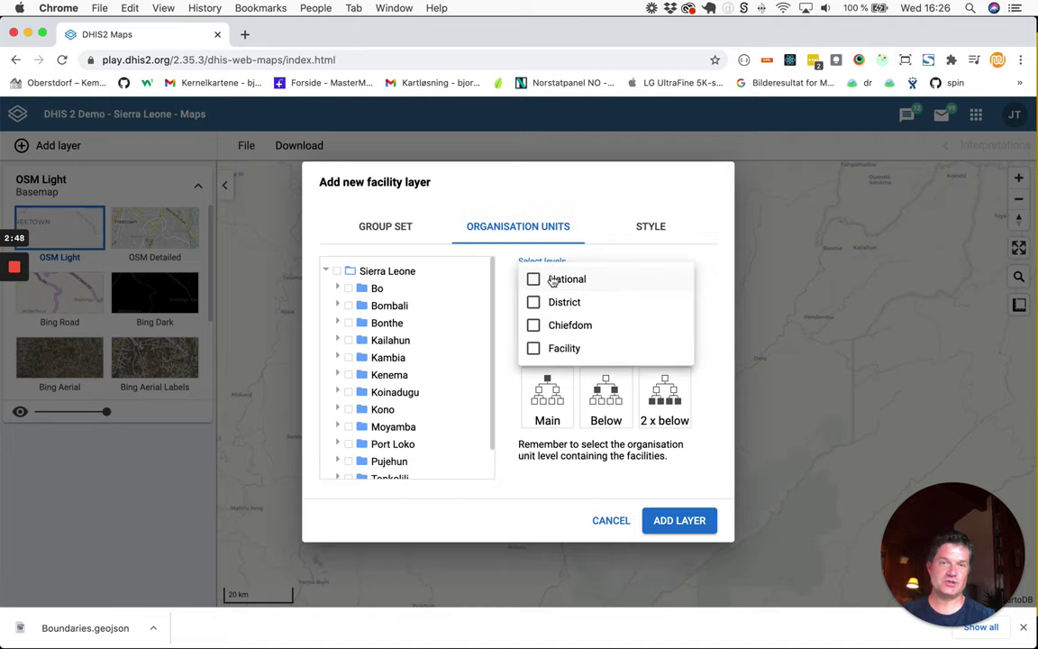
click(552, 348)
click(337, 376)
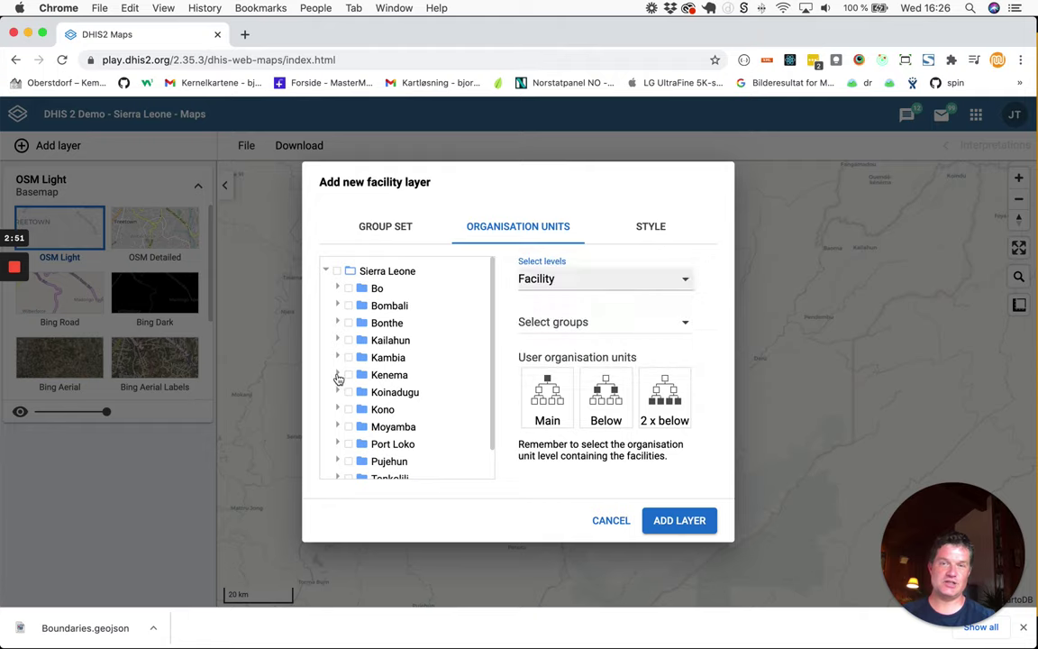
click(337, 377)
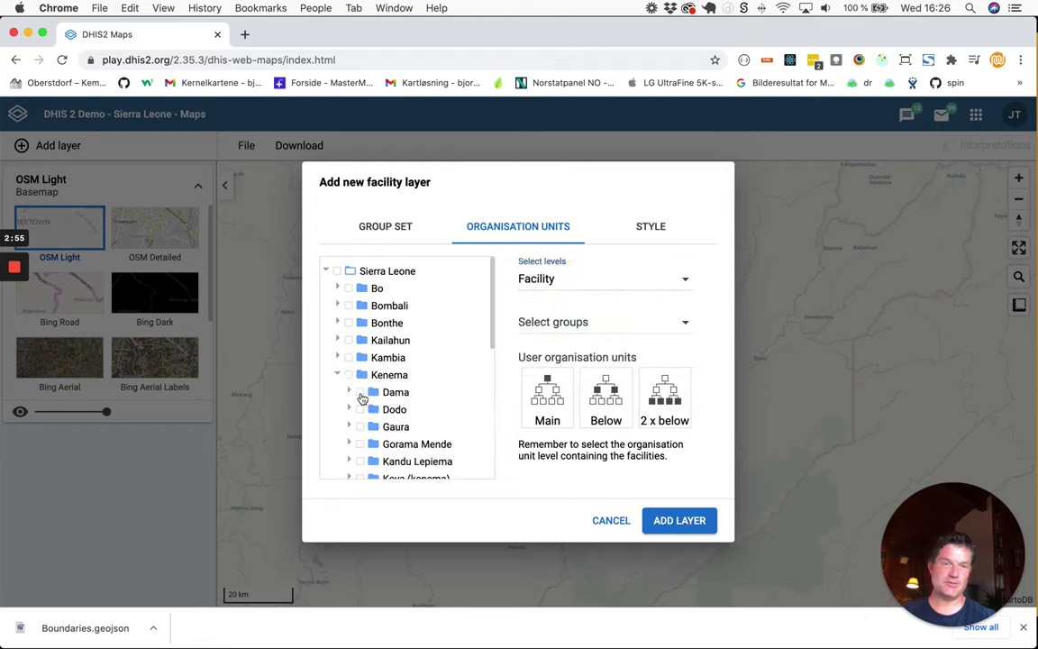
click(360, 394)
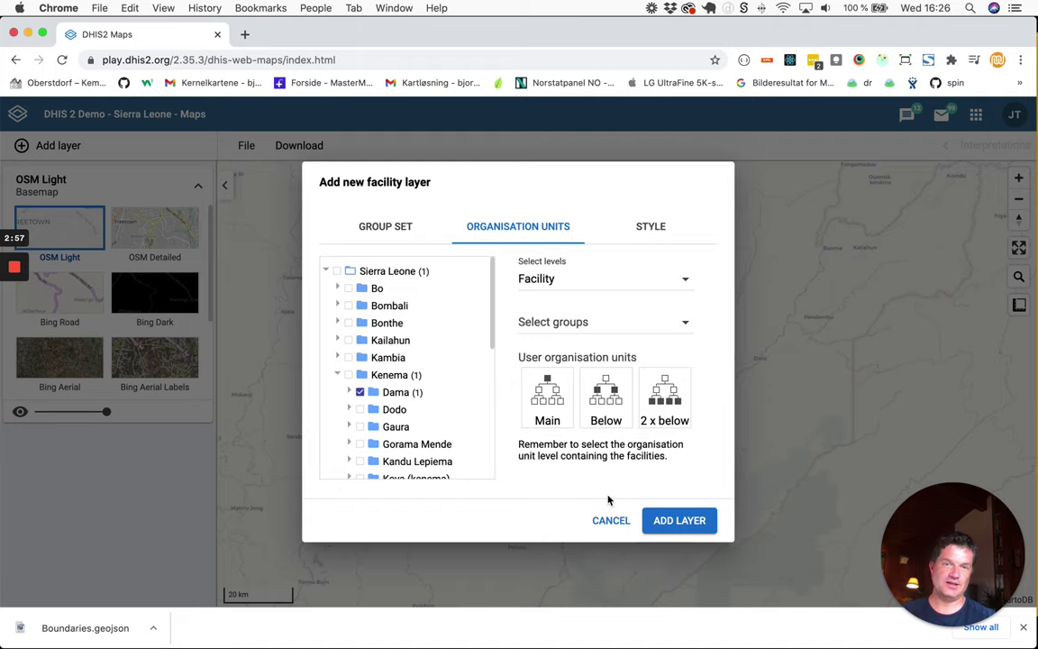
click(681, 523)
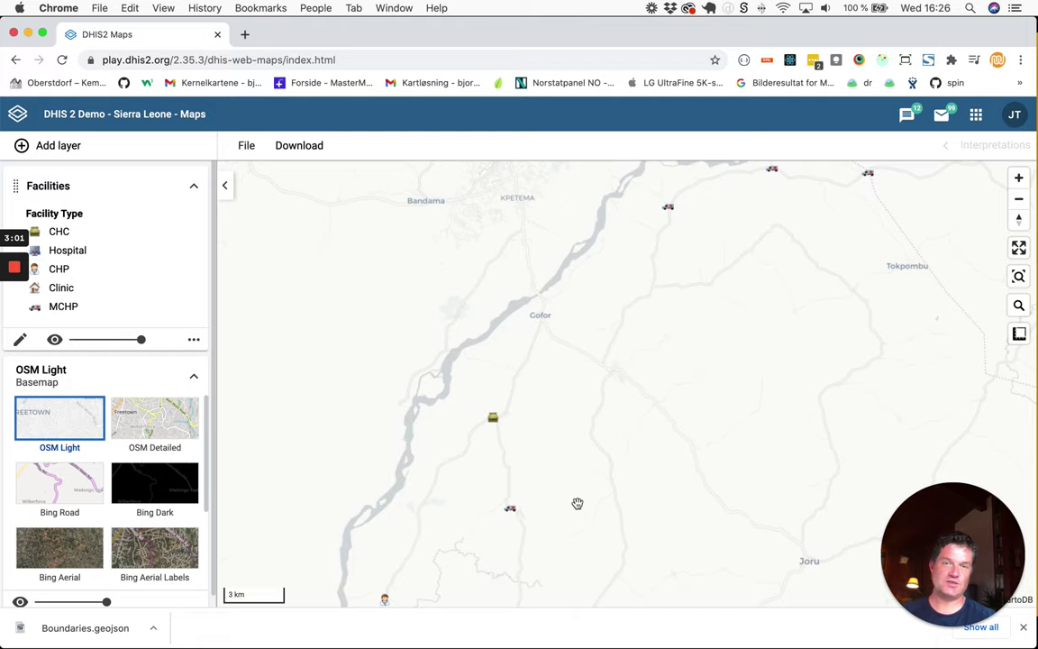
Download the Facilities layer data as Facilities.geojson and switch to Finder's Downloads window.
scroll(577, 503, down, 1)
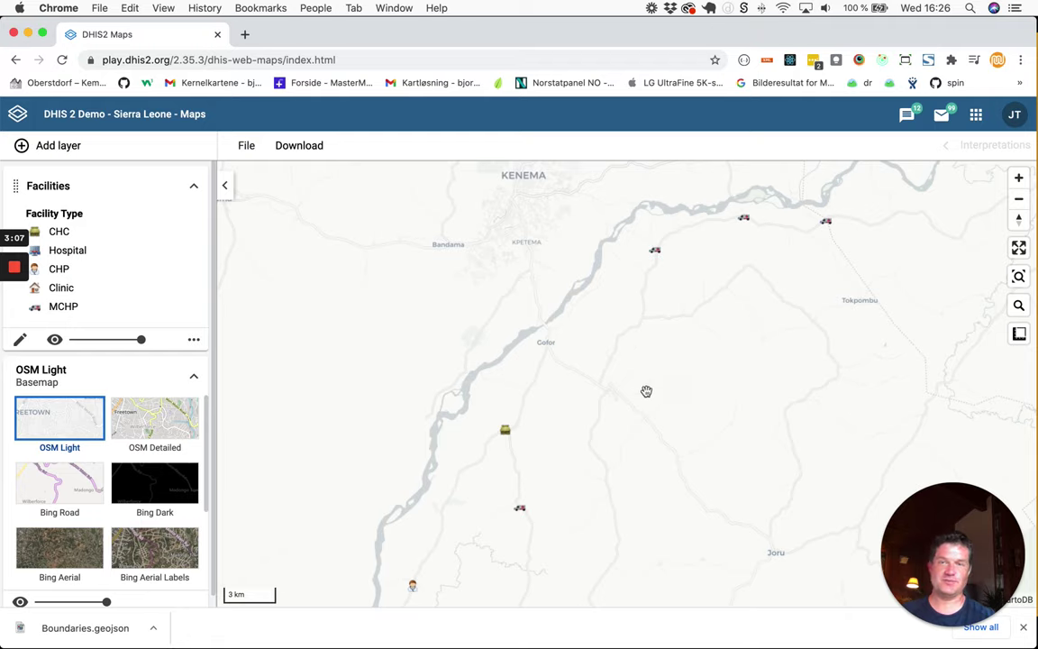
click(194, 341)
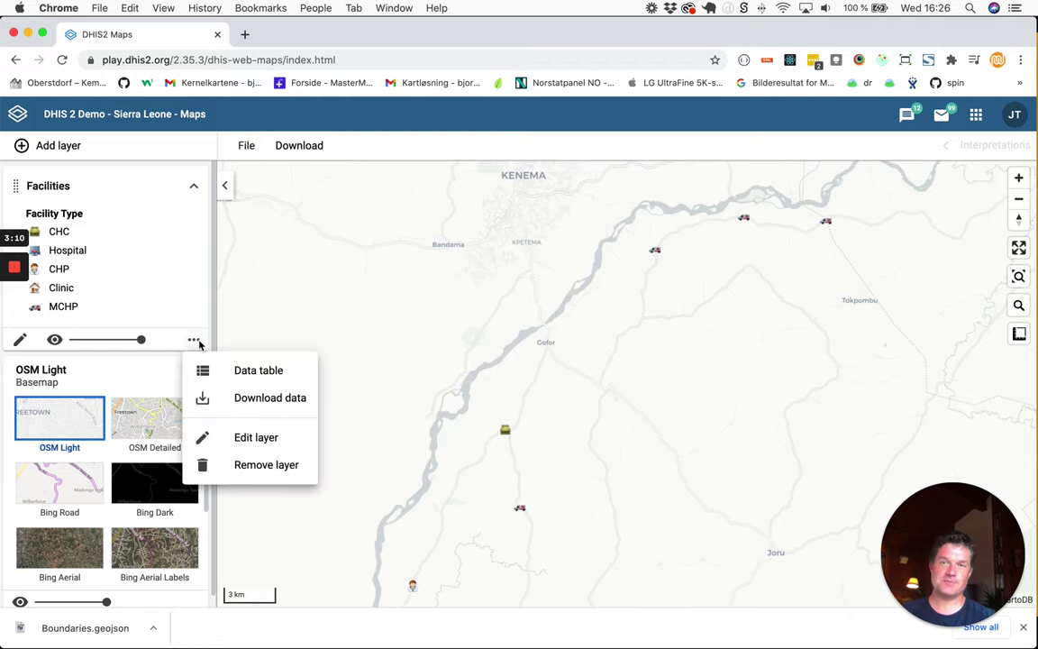
click(269, 397)
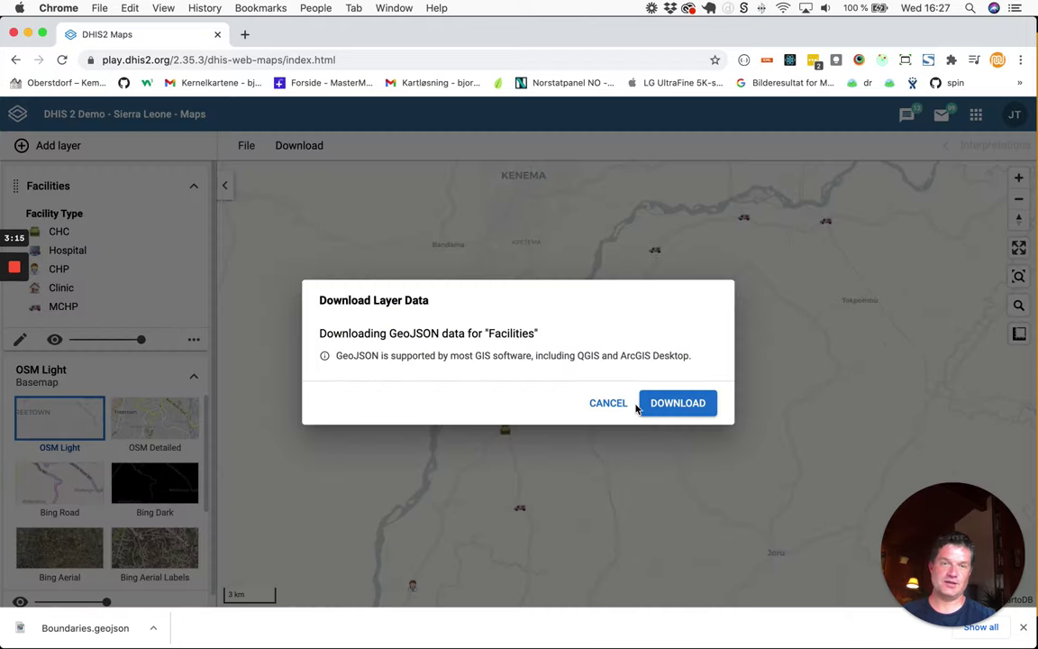
click(671, 408)
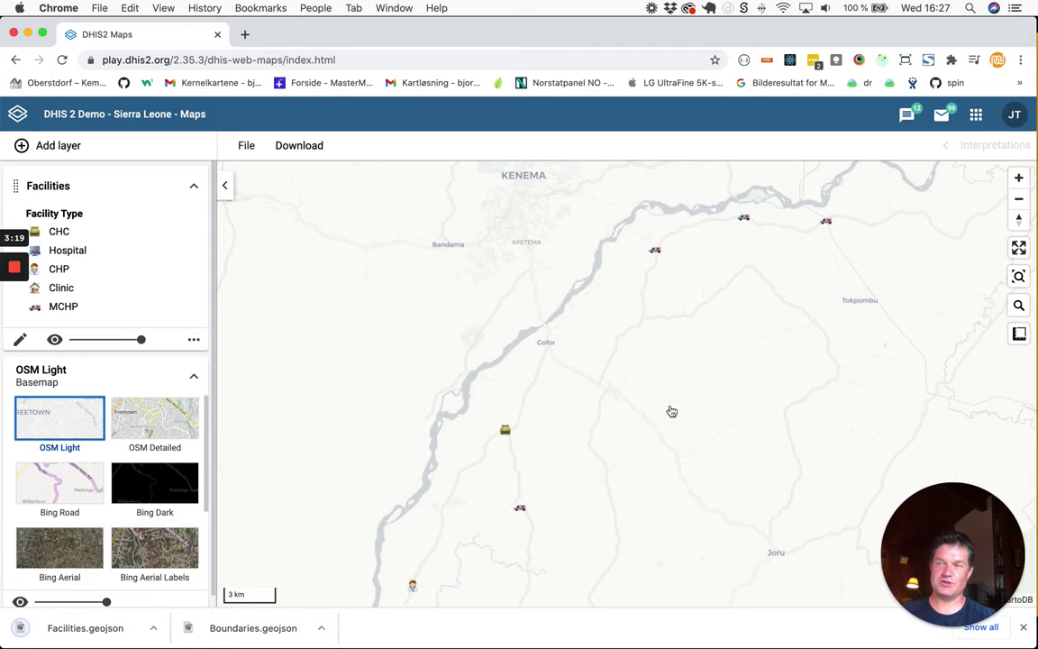
key(super+Tab)
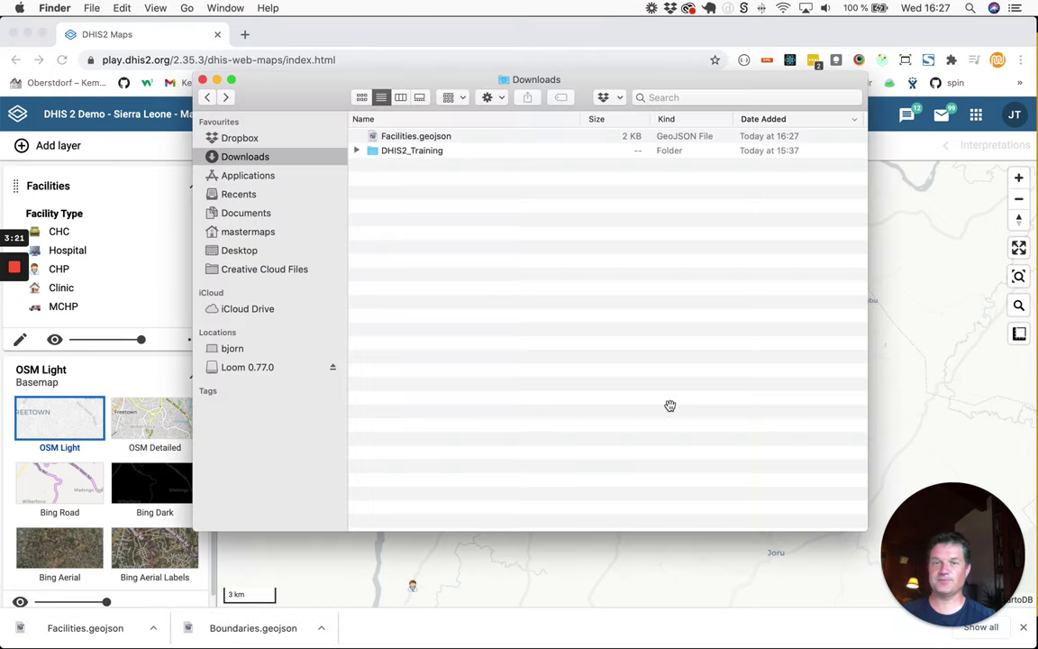
Rename Facilities.geojson to dama-facilities.geojson.
click(401, 136)
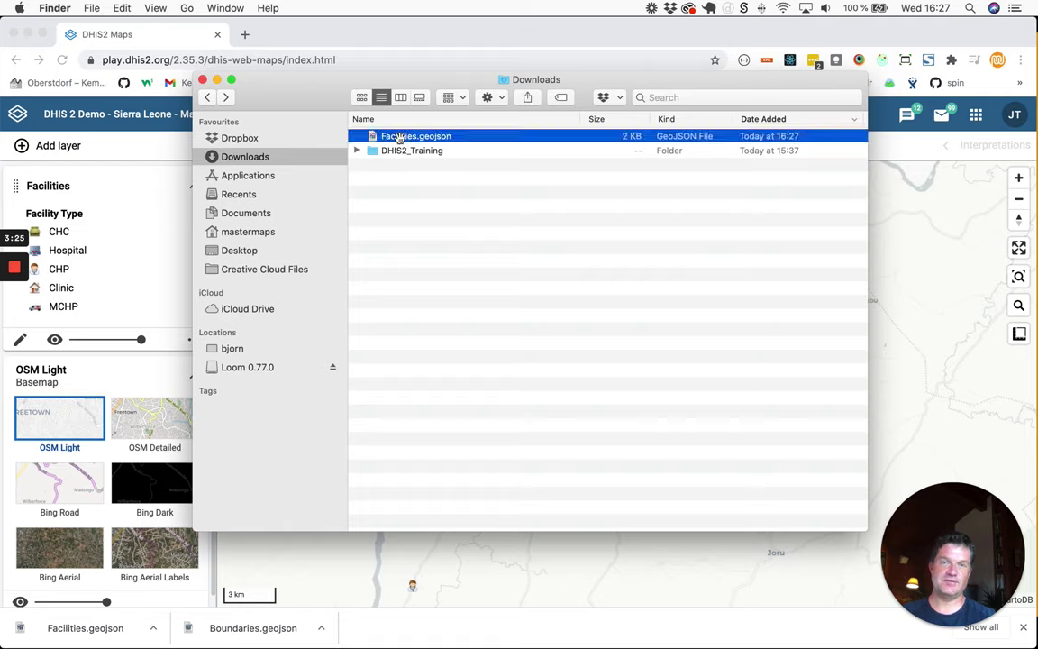
click(399, 137)
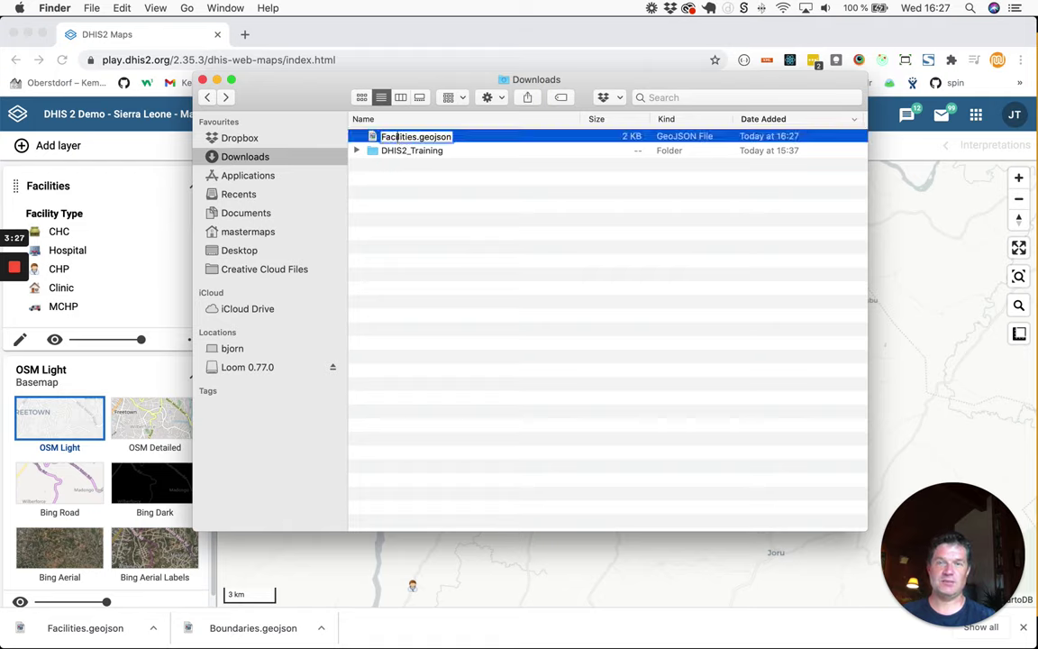
text(dame)
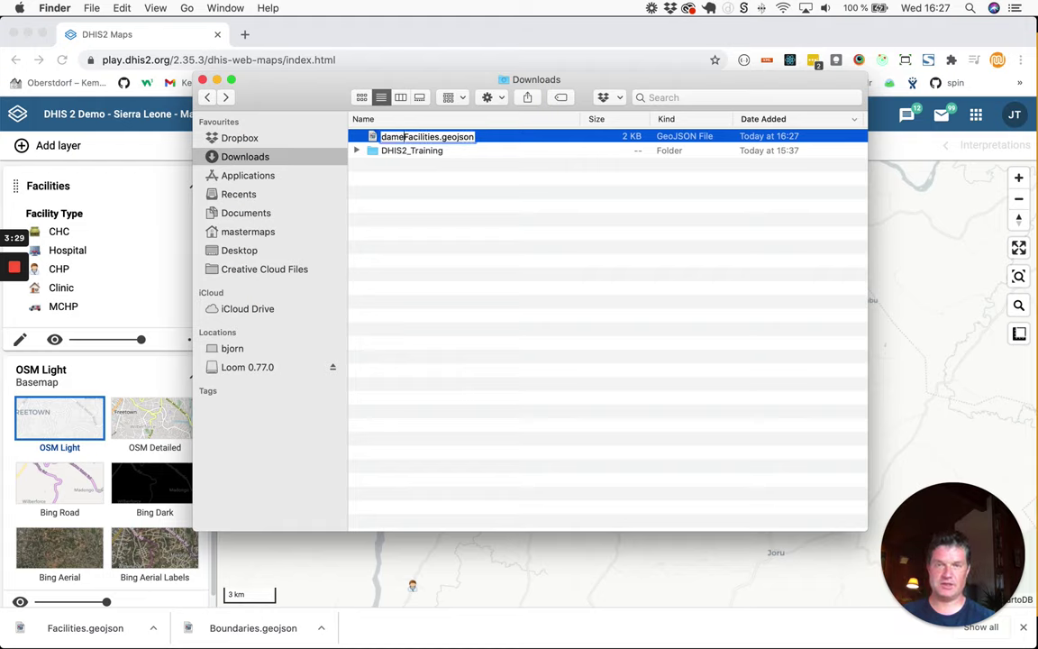
text(.)
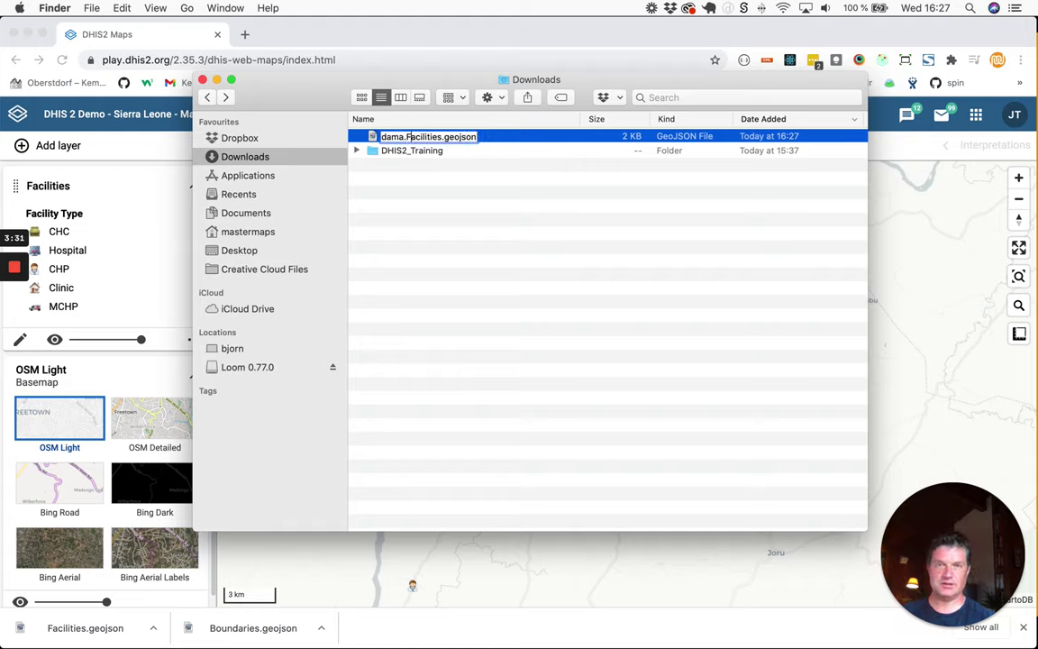
key(BackSpace)
key(BackSpace)
text(-f)
key(Return)
Move dama-facilities.geojson into DHIS2_Training, open that folder and widen its Name column.
click(441, 191)
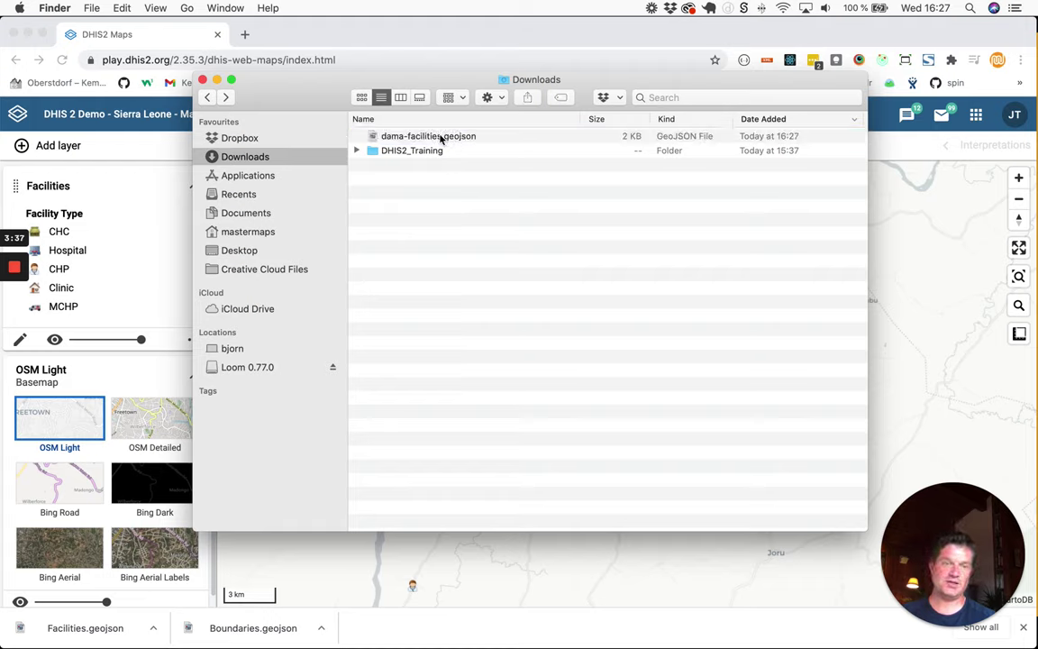
mouse_move(440, 137)
mouse_down()
mouse_move(419, 151)
mouse_move(444, 155)
mouse_up()
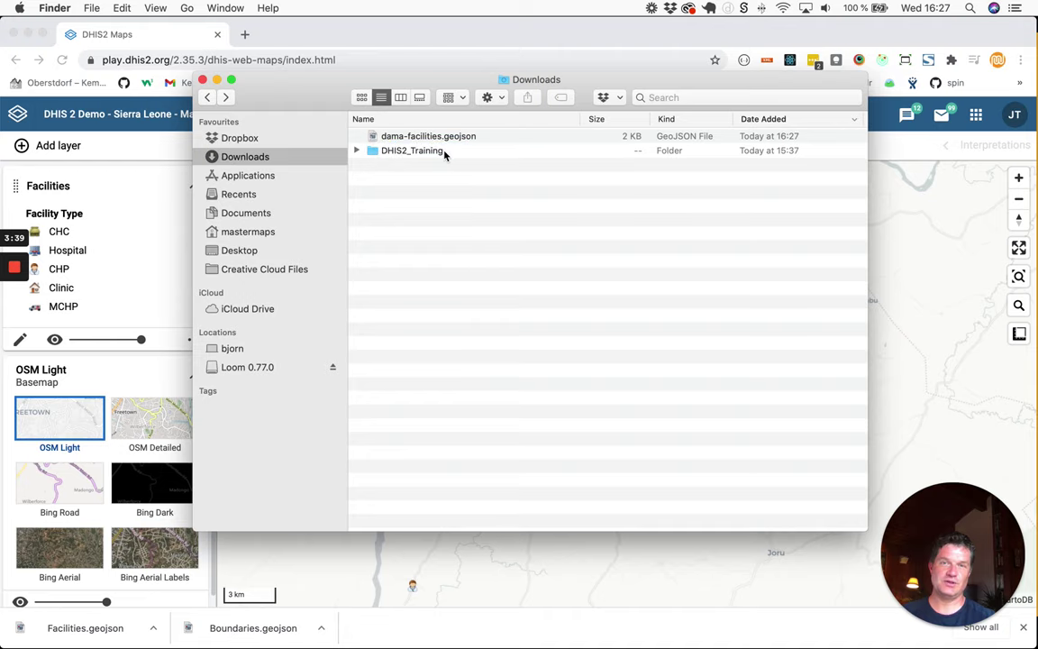
double_click(434, 137)
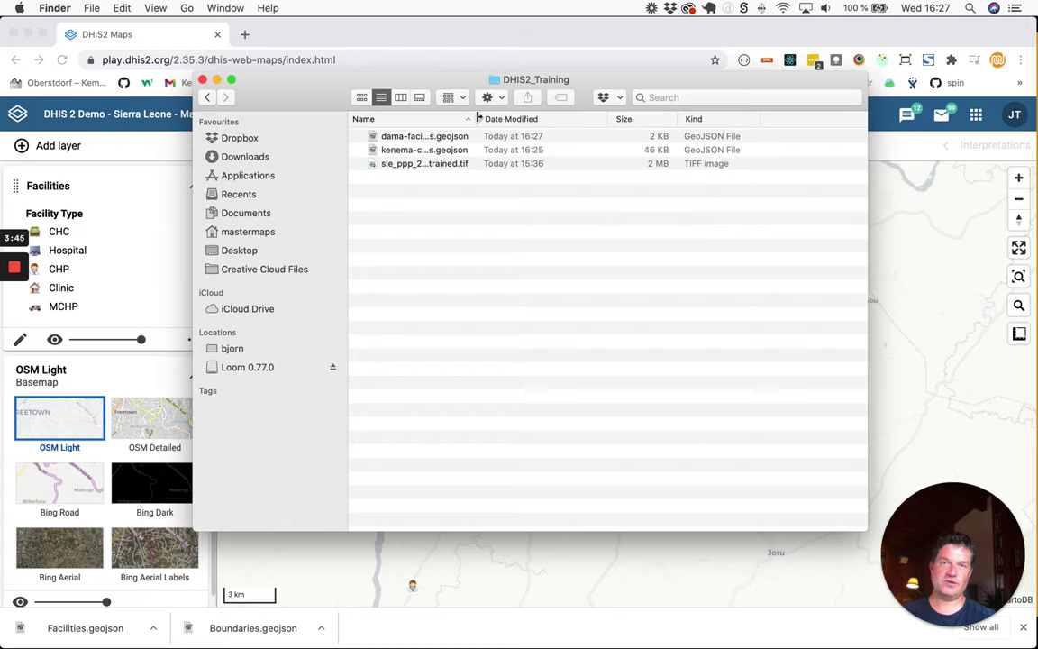
drag(478, 119, 542, 120)
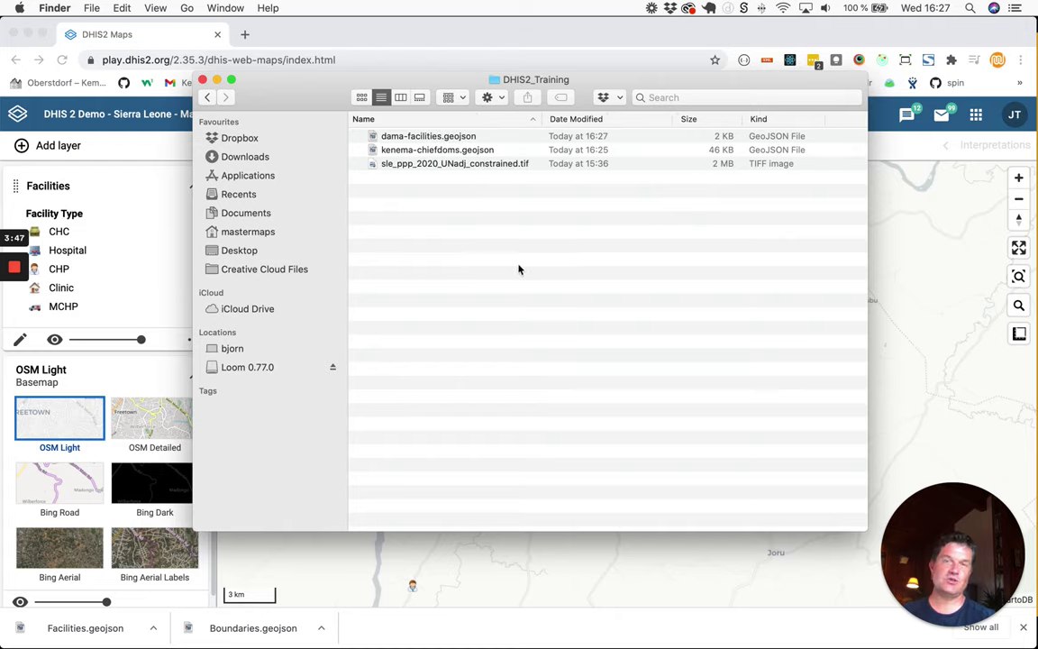